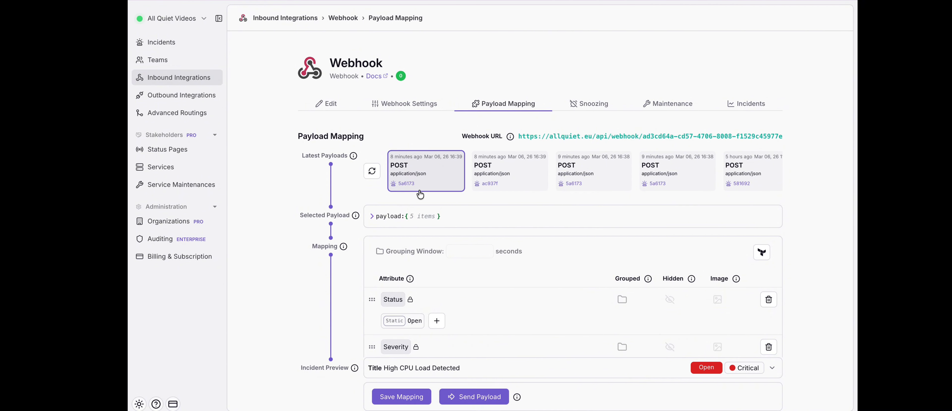
Expand the latest selected payload and examine its JSON headers and body fields.
{"action": "left_click", "coordinate": [448, 216]}
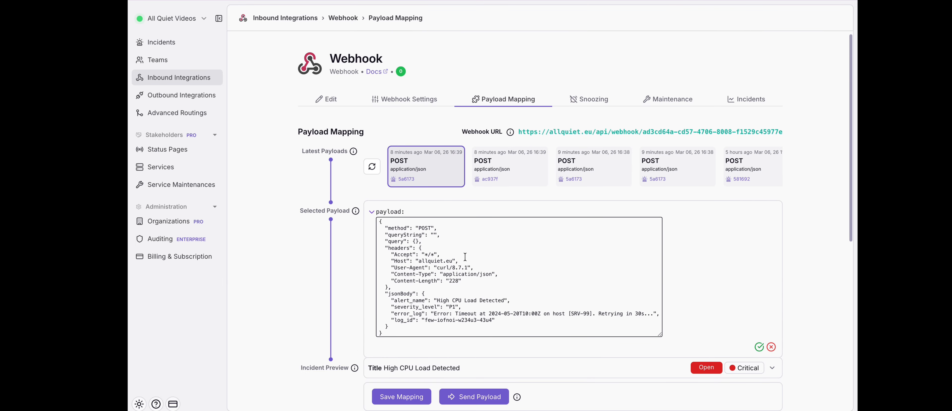
{"action": "scroll", "coordinate": [466, 266], "scroll_direction": "down", "scroll_amount": 1}
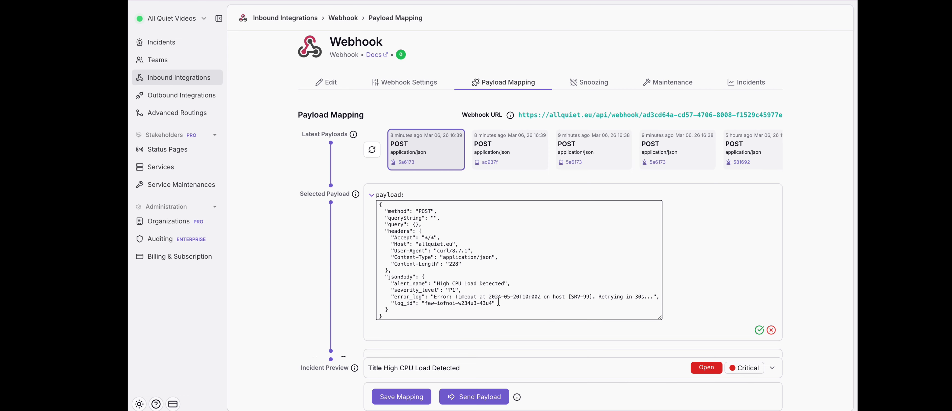
{"action": "scroll", "coordinate": [498, 301], "scroll_direction": "down", "scroll_amount": 1}
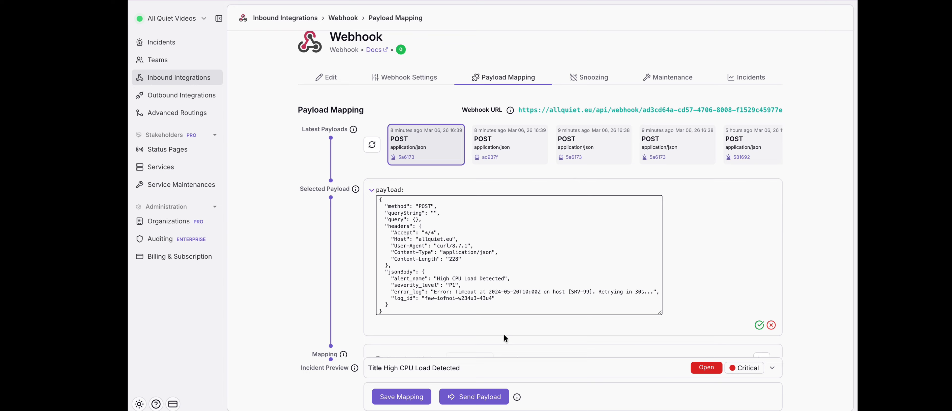
{"action": "scroll", "coordinate": [504, 335], "scroll_direction": "down", "scroll_amount": 3}
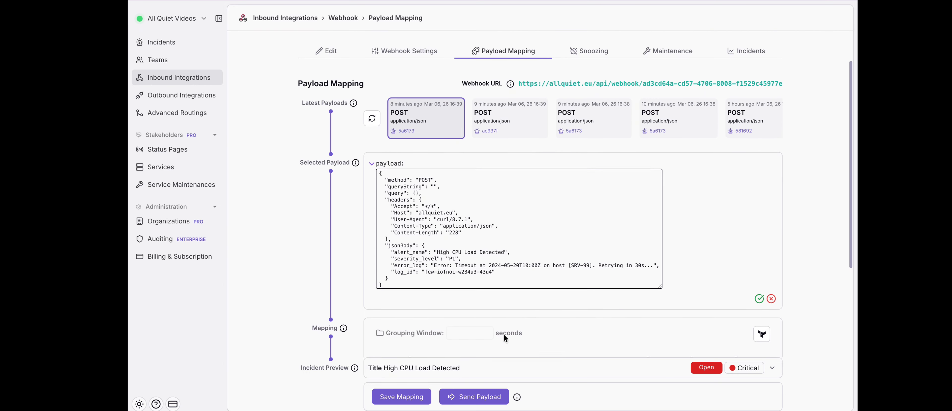
{"action": "scroll", "coordinate": [504, 335], "scroll_direction": "down", "scroll_amount": 1}
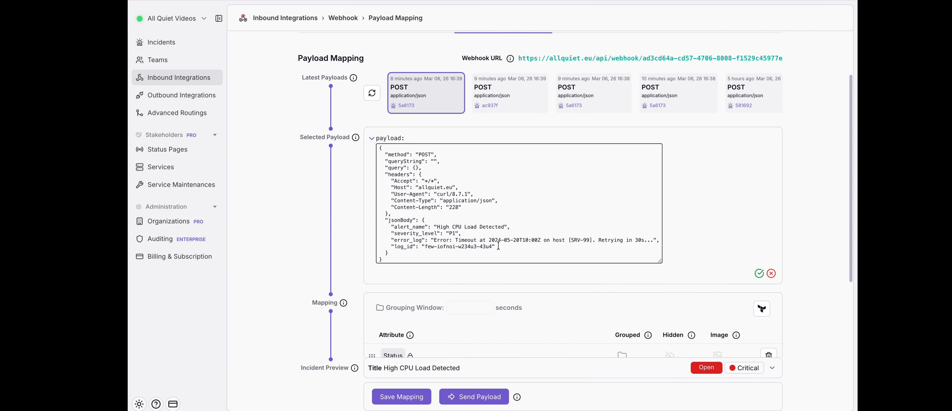
Inspect the Status attribute's Static mapping step and close it without changes.
{"action": "scroll", "coordinate": [493, 331], "scroll_direction": "down", "scroll_amount": 10}
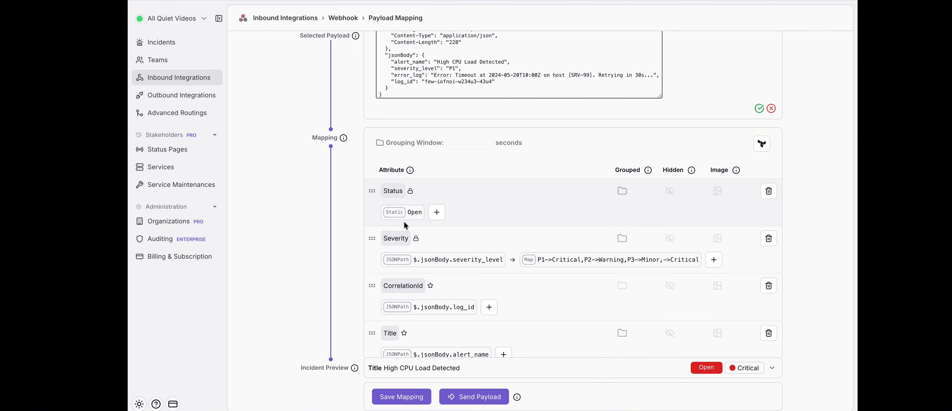
{"action": "mouse_move", "coordinate": [398, 216]}
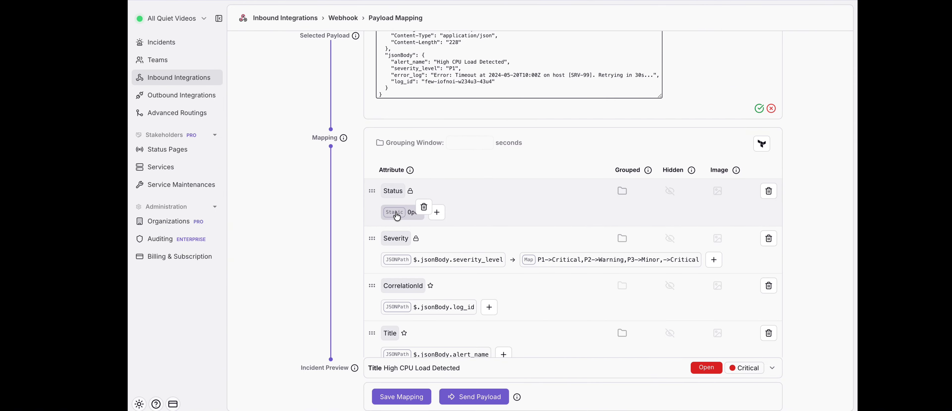
{"action": "left_click", "coordinate": [397, 216]}
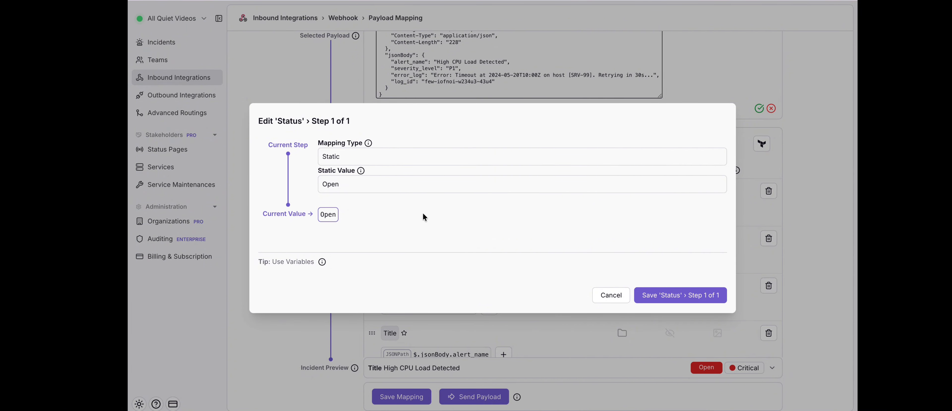
{"action": "left_click", "coordinate": [610, 295]}
Inspect the Severity attribute's JSONPath step against severity_level in the payload, check the available mapping types, and save the step.
{"action": "scroll", "coordinate": [454, 232], "scroll_direction": "down", "scroll_amount": 1}
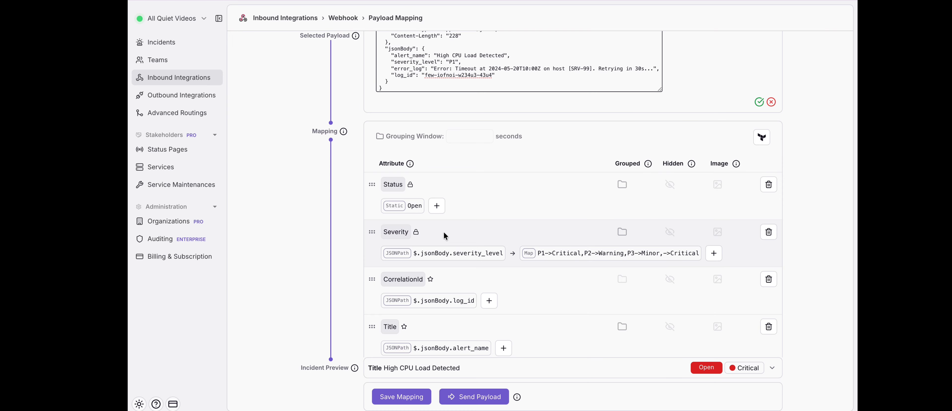
{"action": "double_click", "coordinate": [415, 62]}
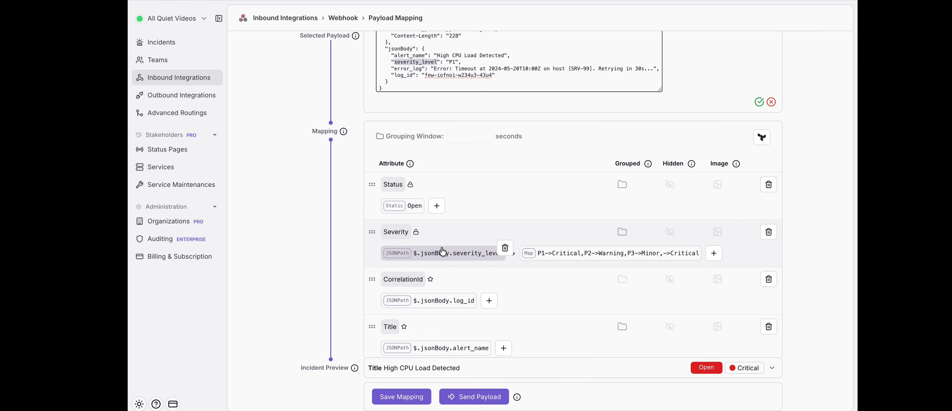
{"action": "left_click", "coordinate": [405, 259]}
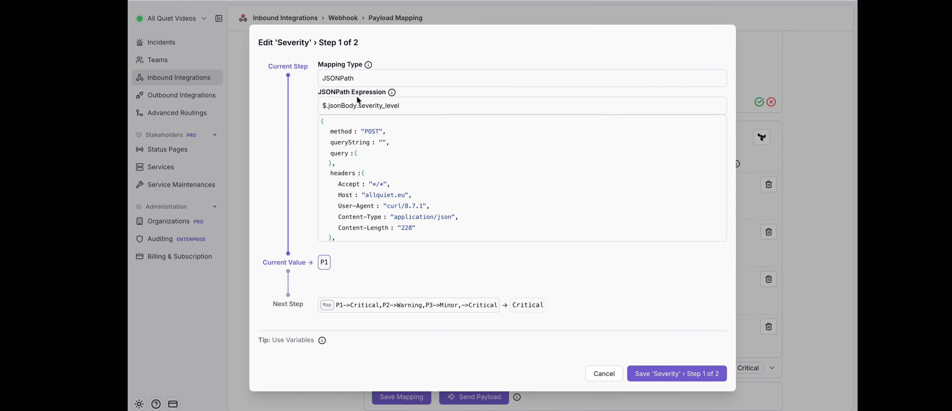
{"action": "scroll", "coordinate": [370, 176], "scroll_direction": "down", "scroll_amount": 1}
{"action": "scroll", "coordinate": [371, 176], "scroll_direction": "down", "scroll_amount": 3}
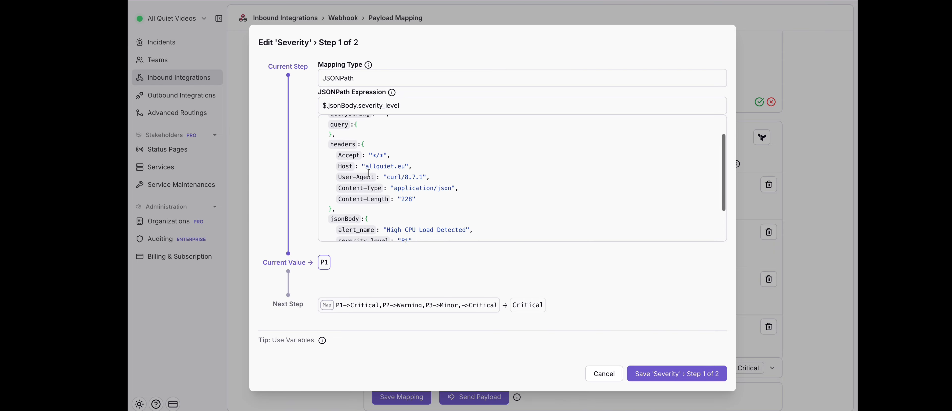
{"action": "scroll", "coordinate": [371, 176], "scroll_direction": "down", "scroll_amount": 2}
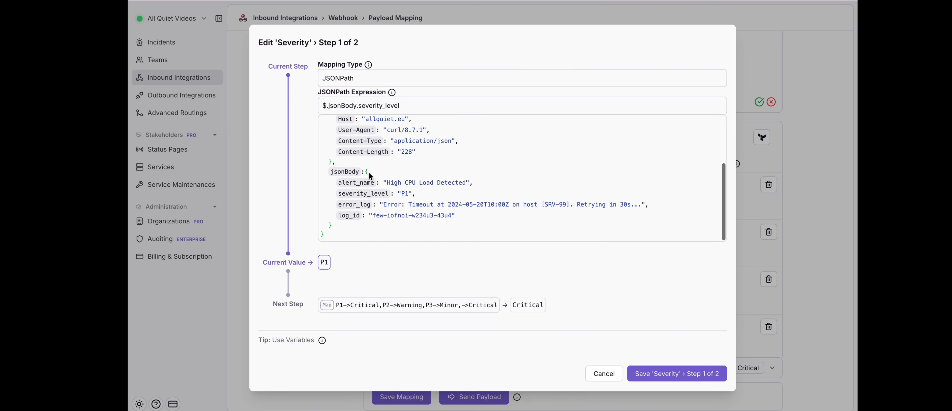
{"action": "scroll", "coordinate": [370, 177], "scroll_direction": "up", "scroll_amount": 1}
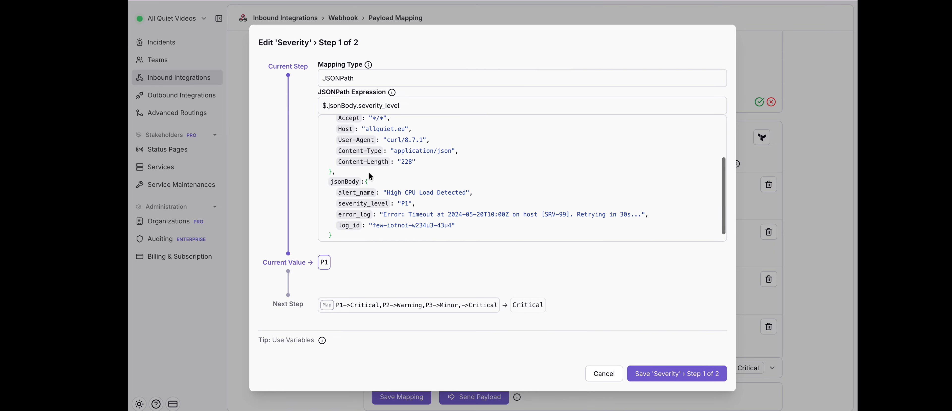
{"action": "left_click", "coordinate": [346, 78]}
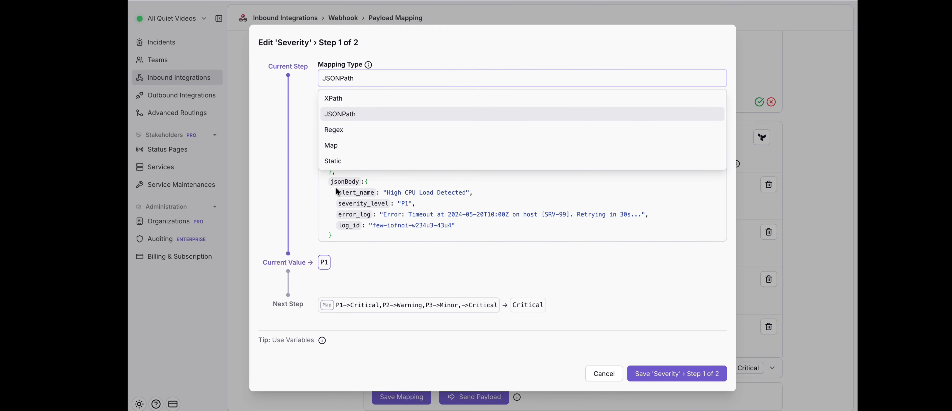
{"action": "left_click", "coordinate": [644, 372]}
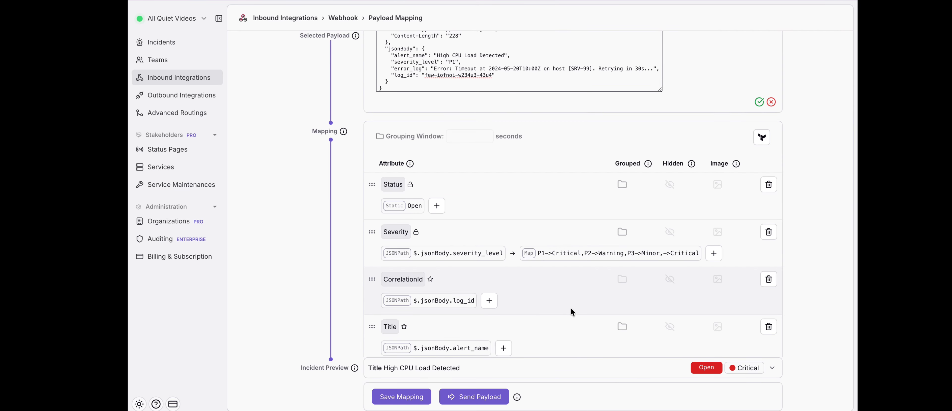
Review the Severity attribute's Map step with its P1, P2, P3 and fallback mappings, and save it.
{"action": "left_click", "coordinate": [588, 253]}
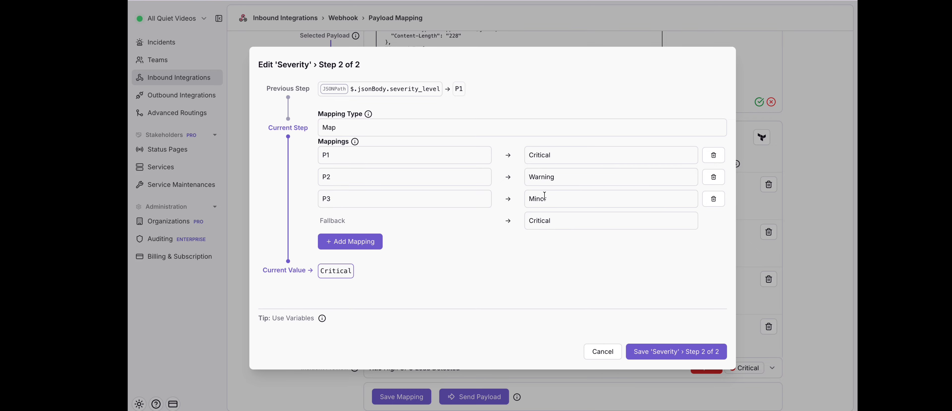
{"action": "left_click", "coordinate": [658, 351]}
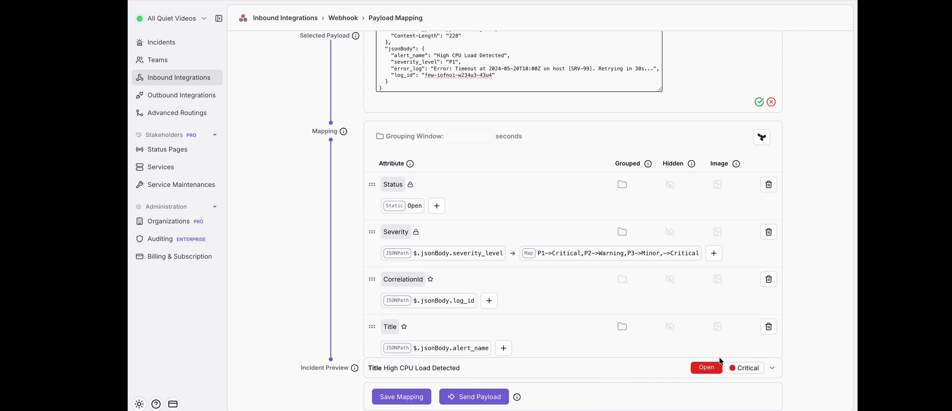
{"action": "scroll", "coordinate": [553, 277], "scroll_direction": "down", "scroll_amount": 2}
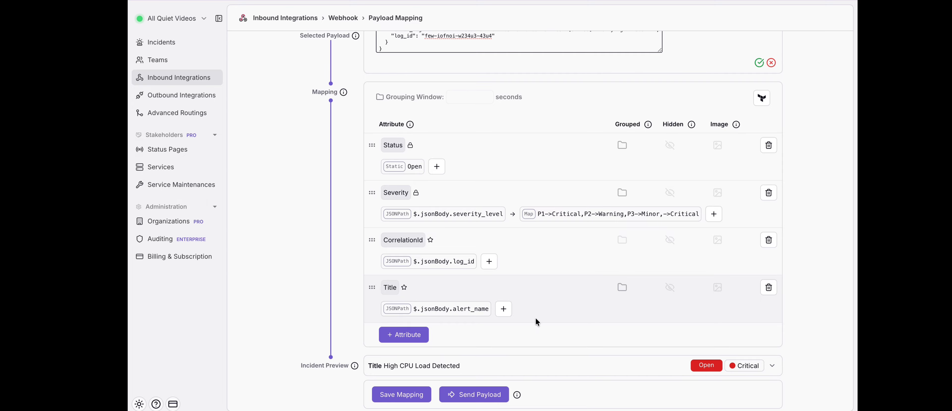
Add a new attribute named Host to the payload mapping.
{"action": "scroll", "coordinate": [536, 318], "scroll_direction": "up", "scroll_amount": 2}
{"action": "scroll", "coordinate": [535, 320], "scroll_direction": "up", "scroll_amount": 1}
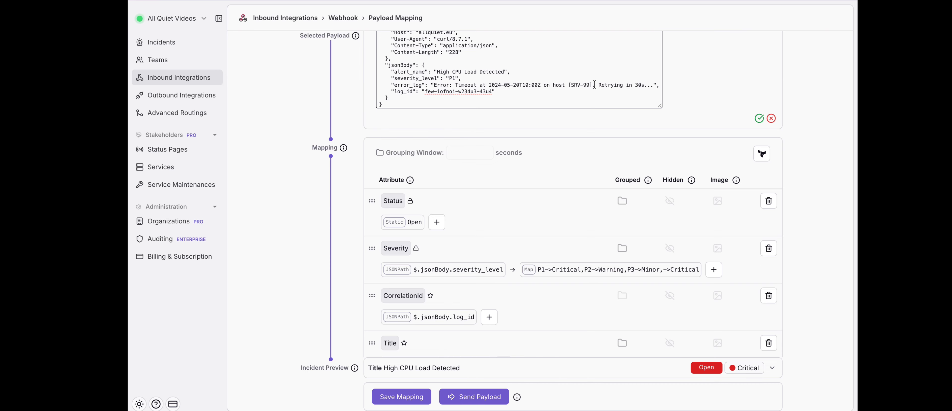
{"action": "scroll", "coordinate": [592, 148], "scroll_direction": "down", "scroll_amount": 4}
{"action": "left_click", "coordinate": [403, 313]}
{"action": "type", "text": "Host"}
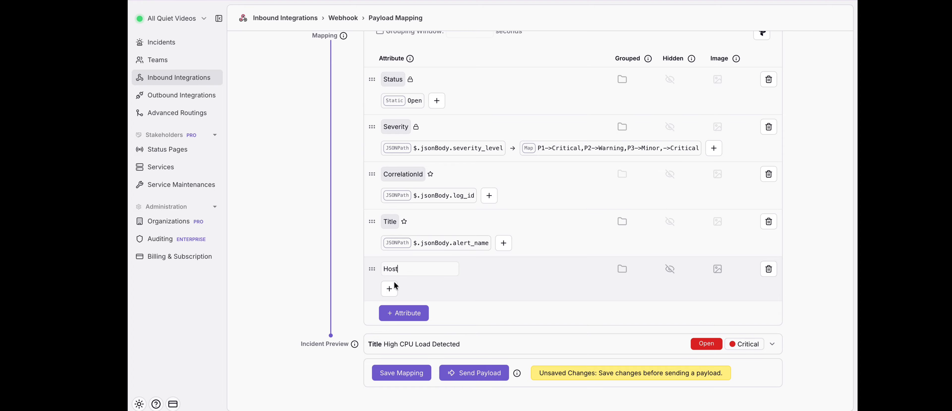
Create the Host attribute's first mapping step as a JSONPath reading $.jsonBody.error_log.
{"action": "left_click", "coordinate": [390, 291]}
{"action": "left_click", "coordinate": [390, 291]}
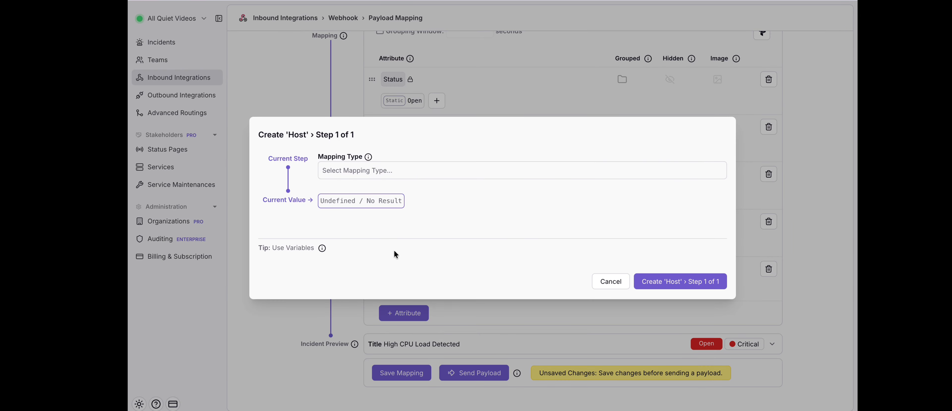
{"action": "left_click", "coordinate": [433, 172]}
{"action": "left_click", "coordinate": [340, 221]}
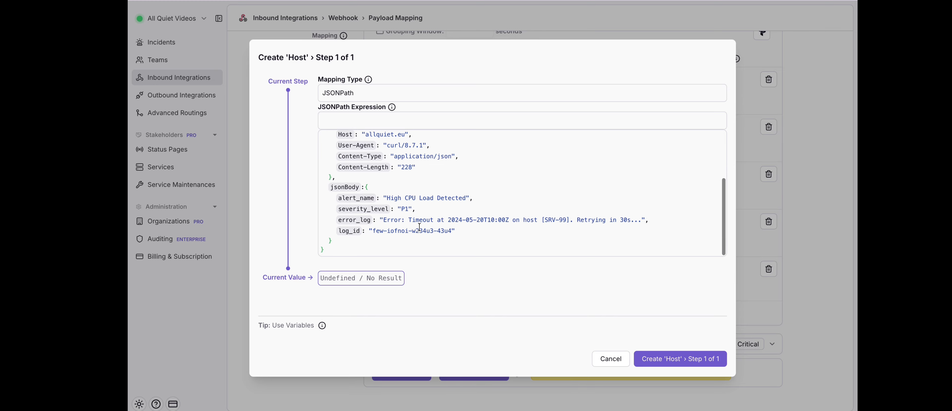
{"action": "left_click", "coordinate": [357, 222]}
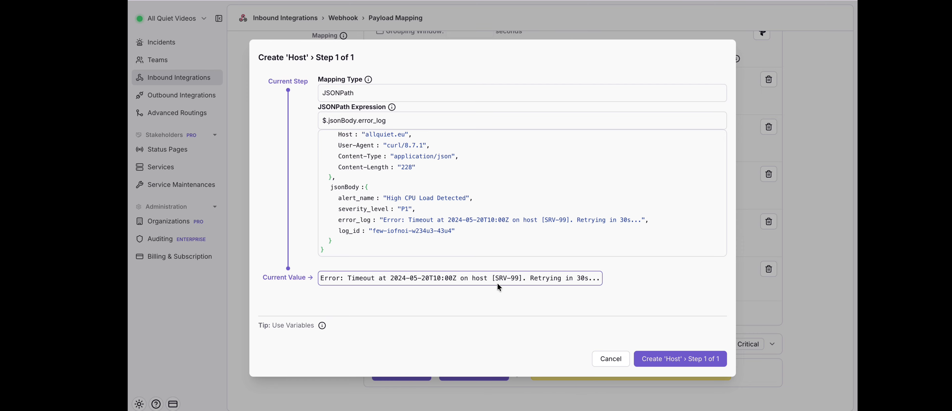
{"action": "left_click_drag", "start_coordinate": [522, 278], "coordinate": [497, 278]}
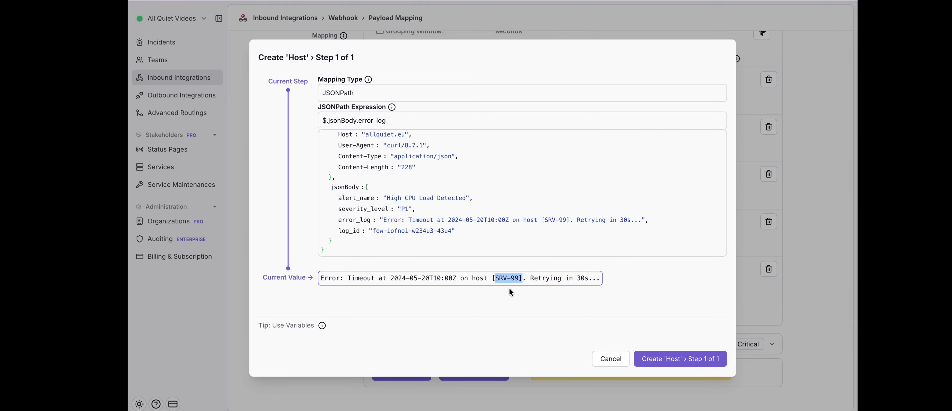
{"action": "left_click", "coordinate": [649, 359]}
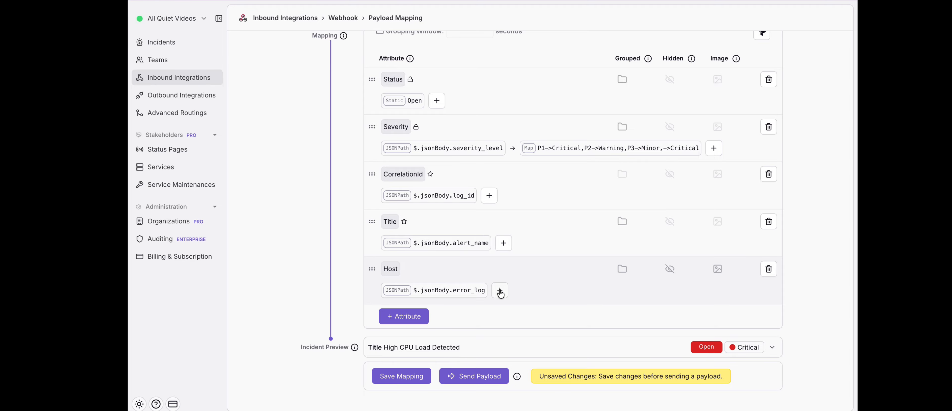
Add a second mapping step to Host as a Regex with the expression \[(.*?)\] to extract the bracketed server name.
{"action": "left_click", "coordinate": [499, 291]}
{"action": "left_click", "coordinate": [441, 177]}
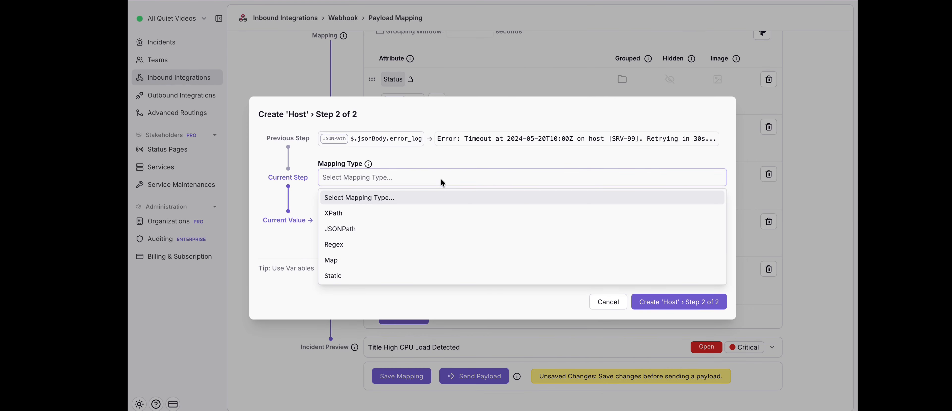
{"action": "left_click", "coordinate": [403, 244]}
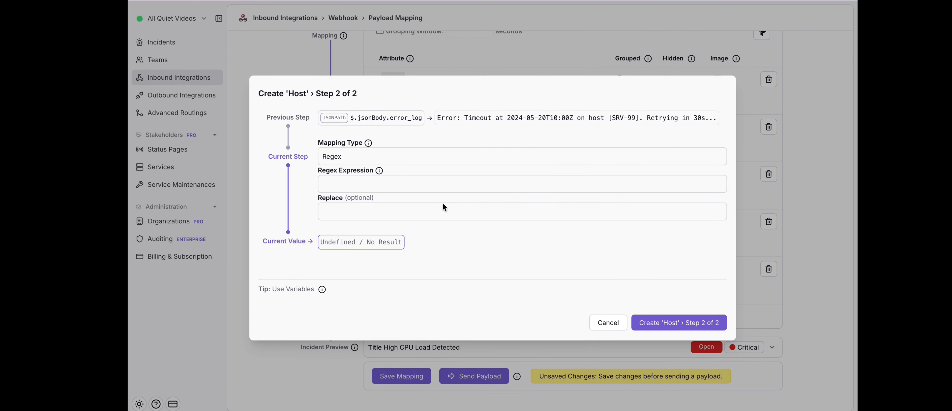
{"action": "left_click", "coordinate": [446, 181]}
{"action": "type", "text": "\\[(.*?)\\]"}
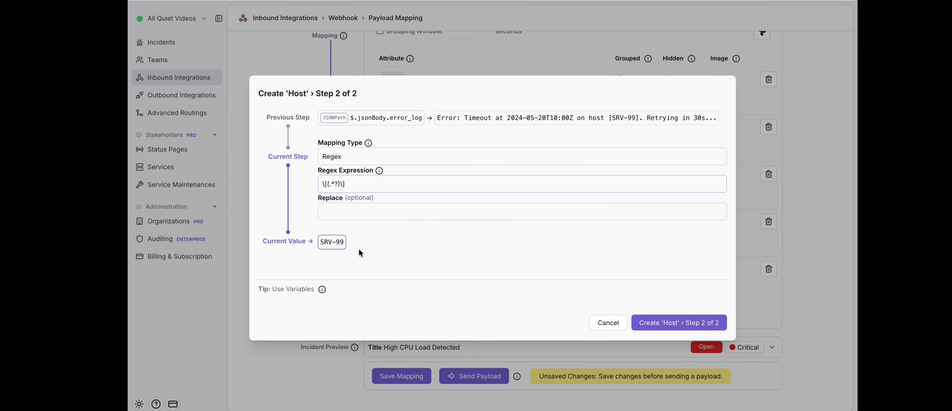
{"action": "key", "text": "ctrl+a"}
{"action": "left_click", "coordinate": [351, 184]}
{"action": "left_click", "coordinate": [665, 322]}
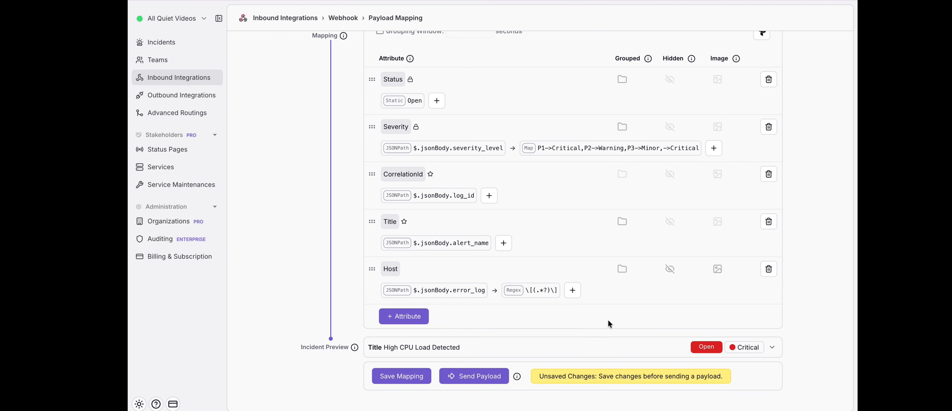
Save the payload mapping and expand the incident preview to check the Host and CorrelationId values.
{"action": "scroll", "coordinate": [399, 370], "scroll_direction": "down", "scroll_amount": 1}
{"action": "left_click", "coordinate": [397, 374]}
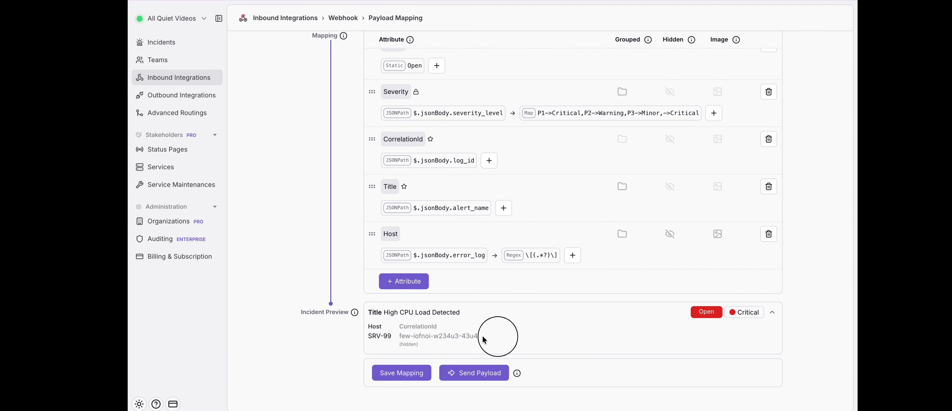
{"action": "mouse_move", "coordinate": [482, 336]}
{"action": "left_mouse_down"}
{"action": "mouse_move", "coordinate": [421, 339]}
{"action": "mouse_move", "coordinate": [481, 338]}
{"action": "left_mouse_up"}
Select the second of the latest payloads, ac937f, and expand its full JSON.
{"action": "scroll", "coordinate": [513, 222], "scroll_direction": "up", "scroll_amount": 2}
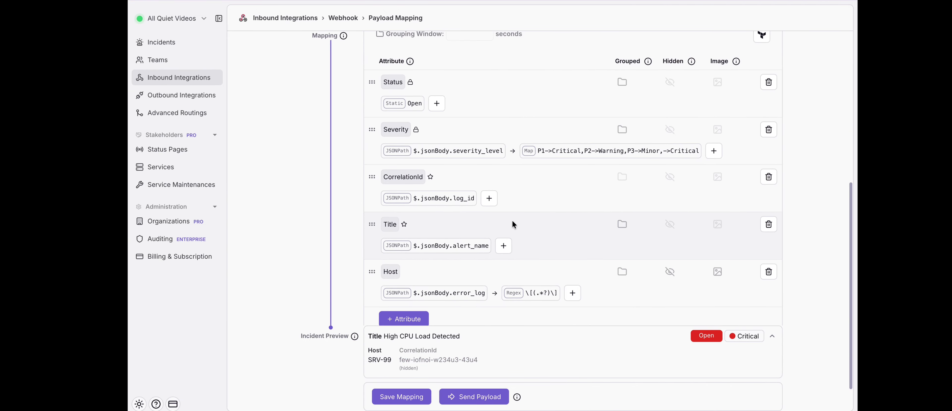
{"action": "mouse_move", "coordinate": [465, 205]}
{"action": "scroll", "coordinate": [466, 205], "scroll_direction": "up", "scroll_amount": 6}
{"action": "left_click", "coordinate": [506, 66]}
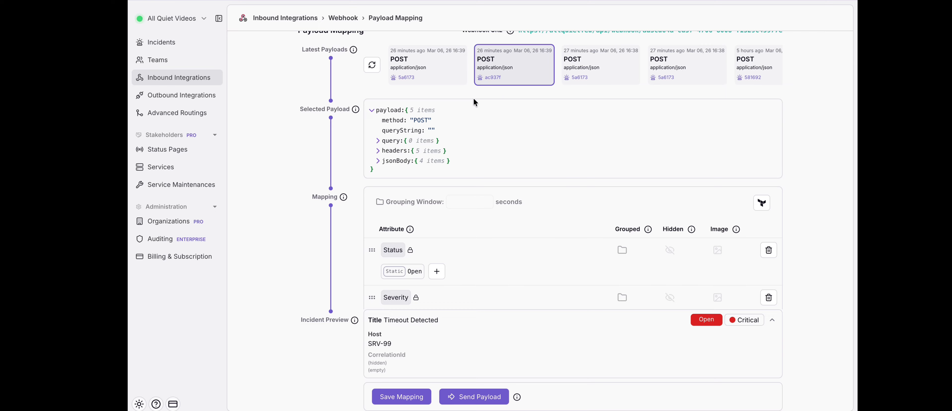
{"action": "left_click", "coordinate": [452, 112]}
{"action": "scroll", "coordinate": [466, 216], "scroll_direction": "down", "scroll_amount": 1}
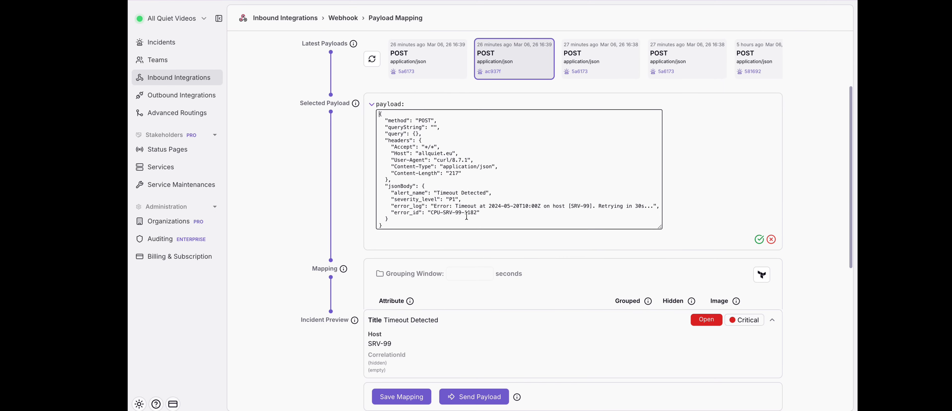
Examine the error_id key and its value in the selected payload, and compare them with the attribute mapping.
{"action": "left_click_drag", "start_coordinate": [393, 203], "coordinate": [420, 203]}
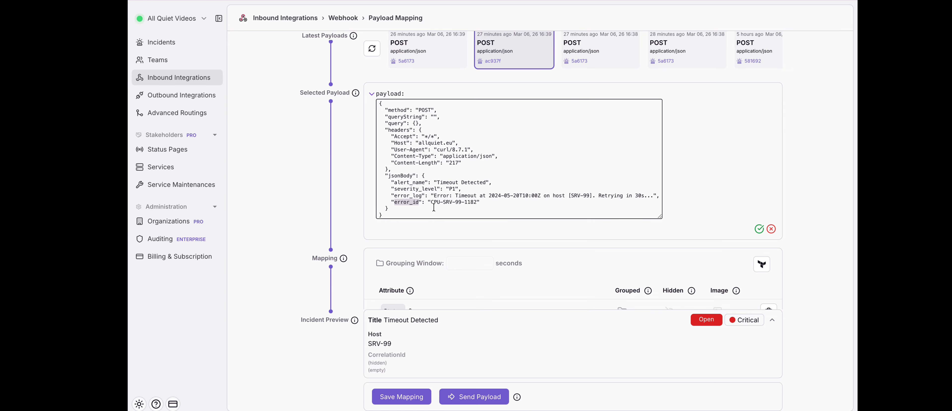
{"action": "left_click_drag", "start_coordinate": [432, 203], "coordinate": [478, 203]}
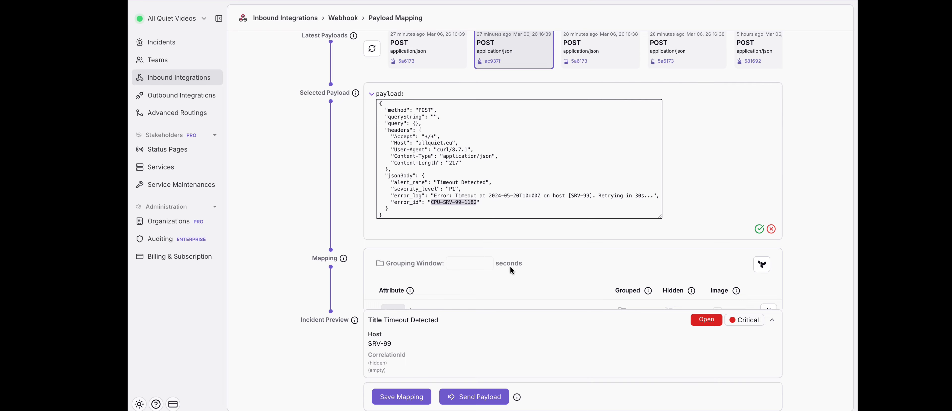
{"action": "scroll", "coordinate": [511, 269], "scroll_direction": "down", "scroll_amount": 1}
{"action": "scroll", "coordinate": [511, 266], "scroll_direction": "down", "scroll_amount": 3}
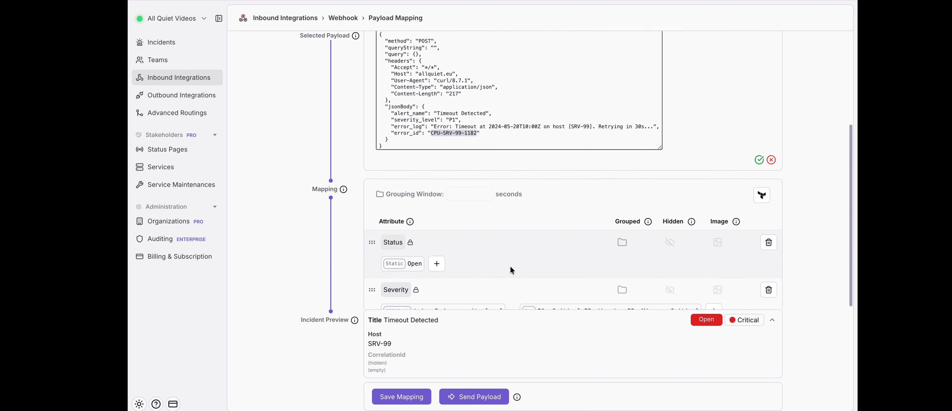